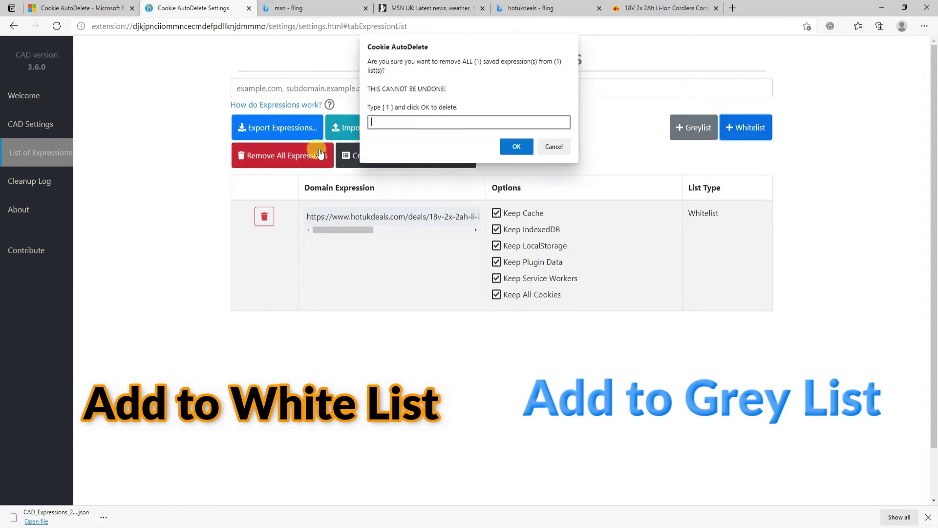
# Cancel the removal of all saved expressions and dismiss the downloads bar
pyautogui.click(553, 145)
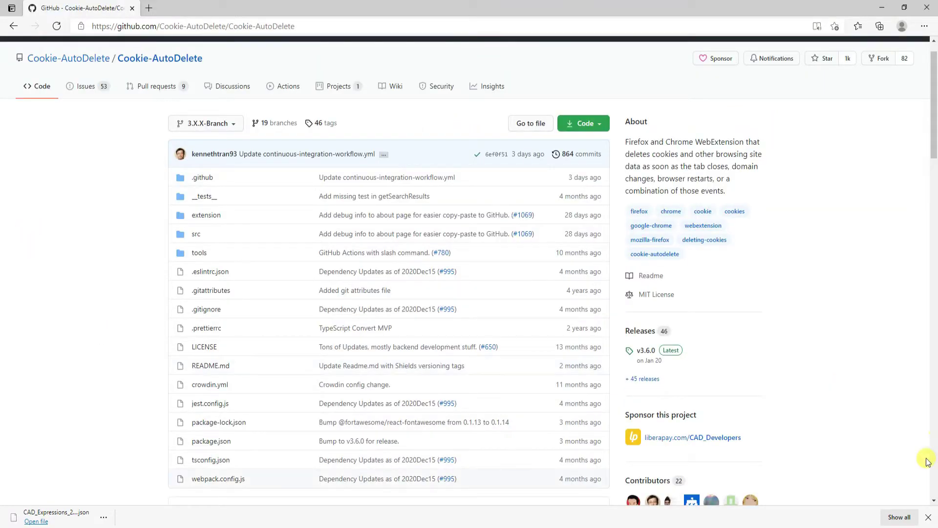
pyautogui.click(928, 520)
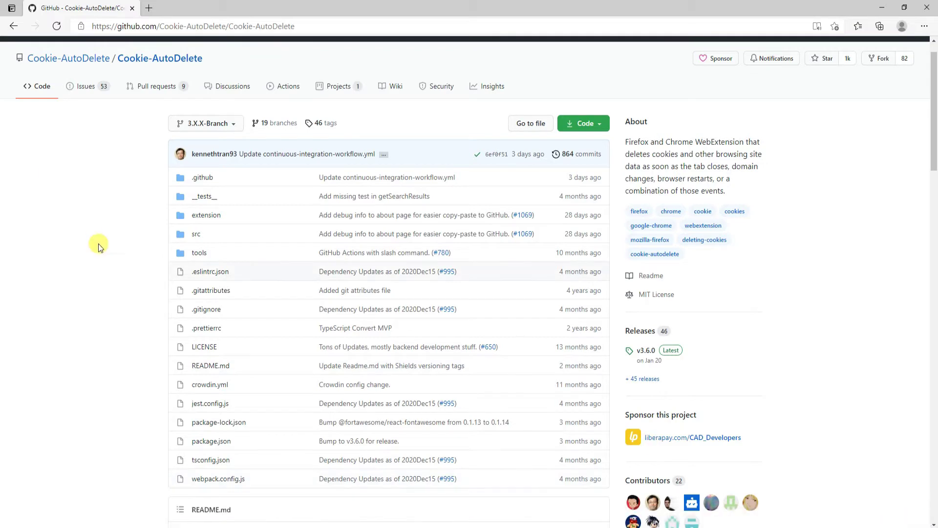
# Examine the Cookie AutoDelete README on GitHub, going through its Main features list
pyautogui.scroll(-5, 93, 259)
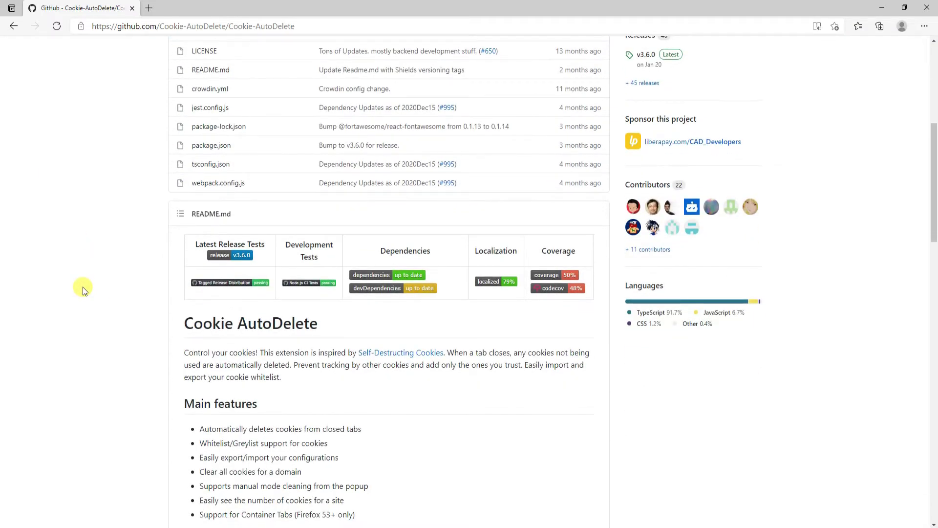
pyautogui.scroll(-6, 93, 293)
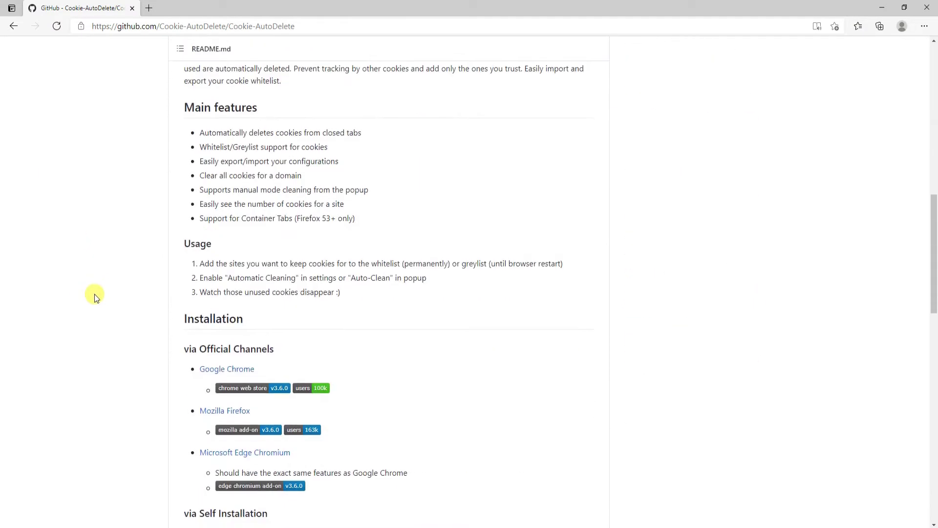
pyautogui.scroll(4, 95, 294)
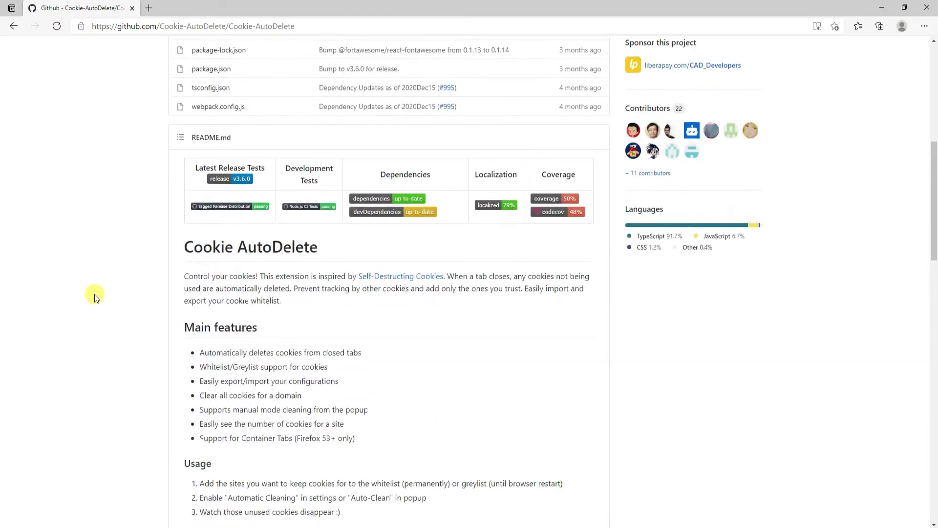
pyautogui.scroll(-3, 97, 297)
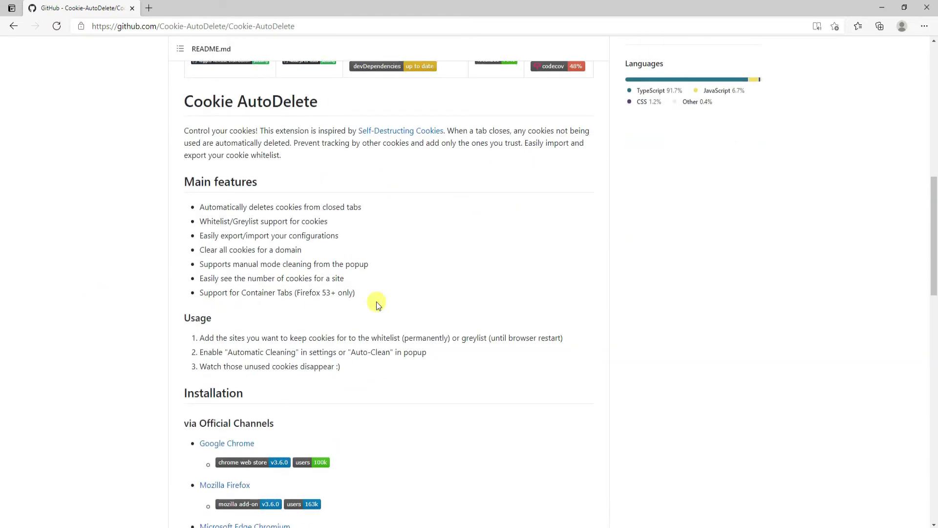
pyautogui.moveTo(198, 205); pyautogui.dragTo(430, 252)
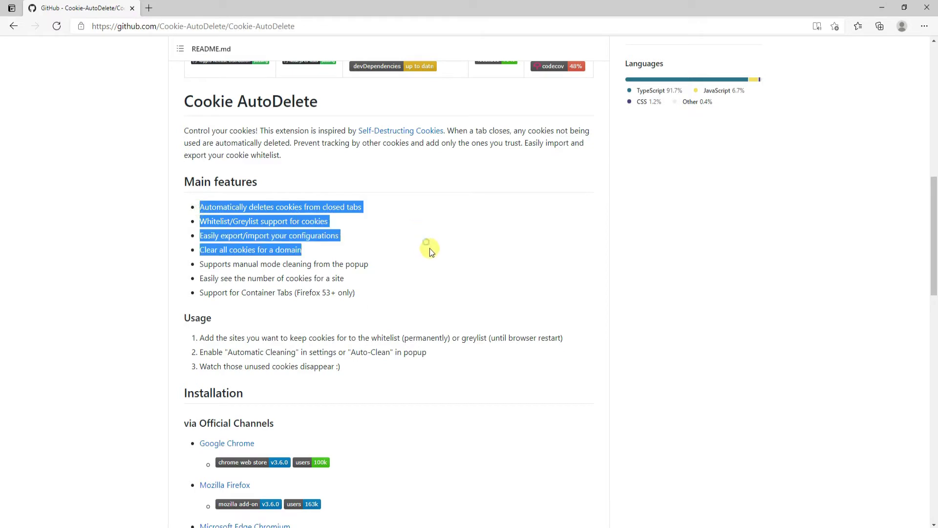
pyautogui.click(425, 251)
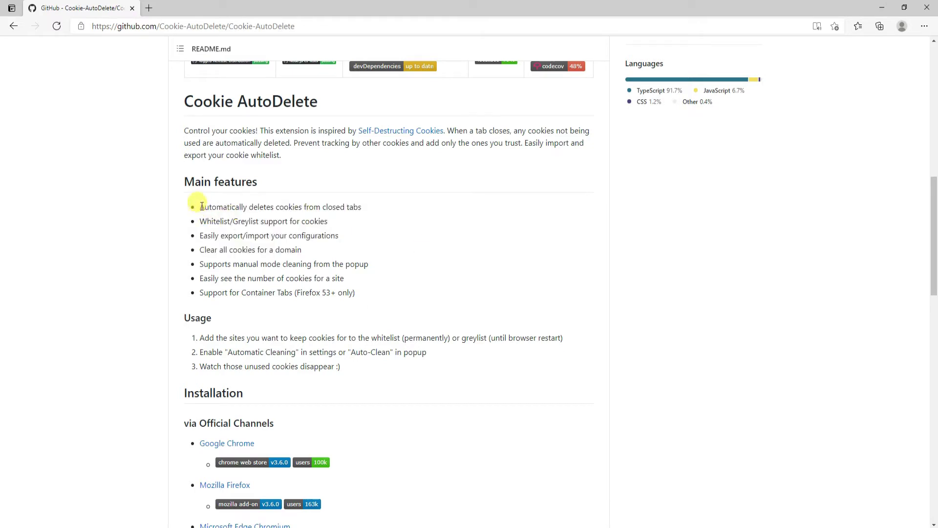
pyautogui.moveTo(197, 207); pyautogui.dragTo(438, 258)
pyautogui.click(370, 262)
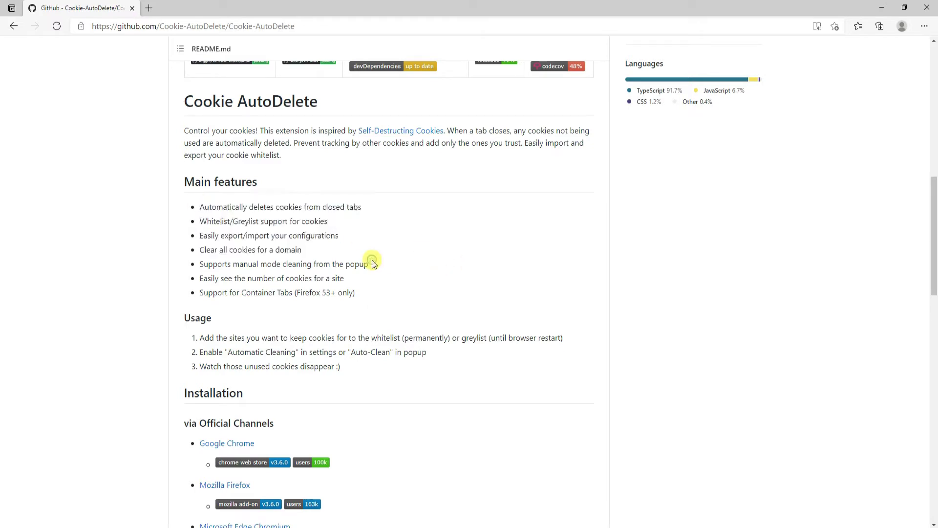
pyautogui.moveTo(201, 221); pyautogui.dragTo(414, 211)
pyautogui.click(243, 226)
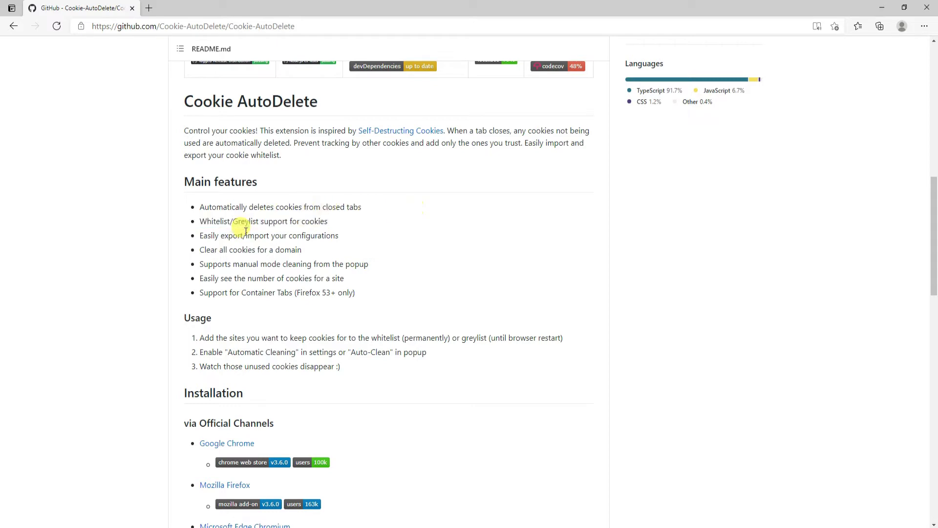
pyautogui.moveTo(201, 235); pyautogui.dragTo(362, 239)
pyautogui.click(364, 242)
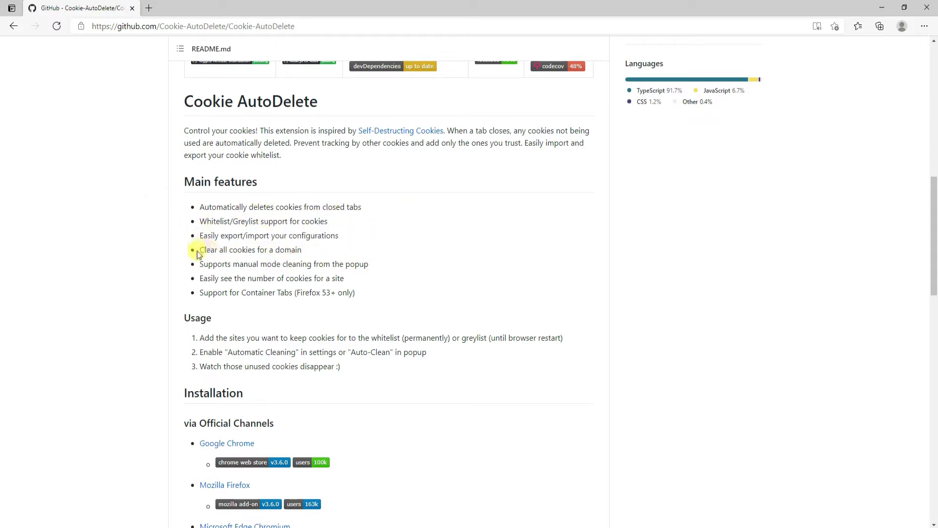
pyautogui.moveTo(196, 250); pyautogui.dragTo(289, 254)
pyautogui.click(345, 258)
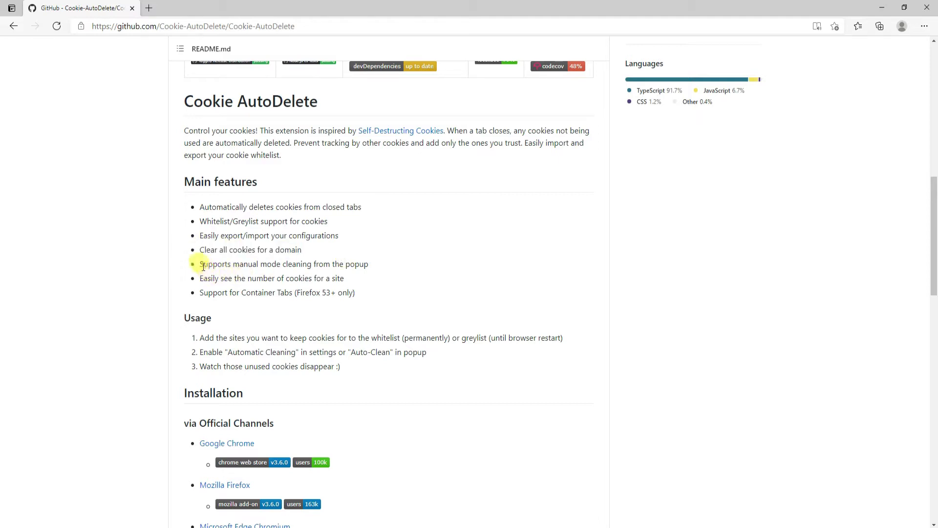
pyautogui.tripleClick(303, 277)
pyautogui.click(420, 273)
# Examine the README's Usage instructions and the official channels listed under Installation
pyautogui.scroll(-3, 135, 289)
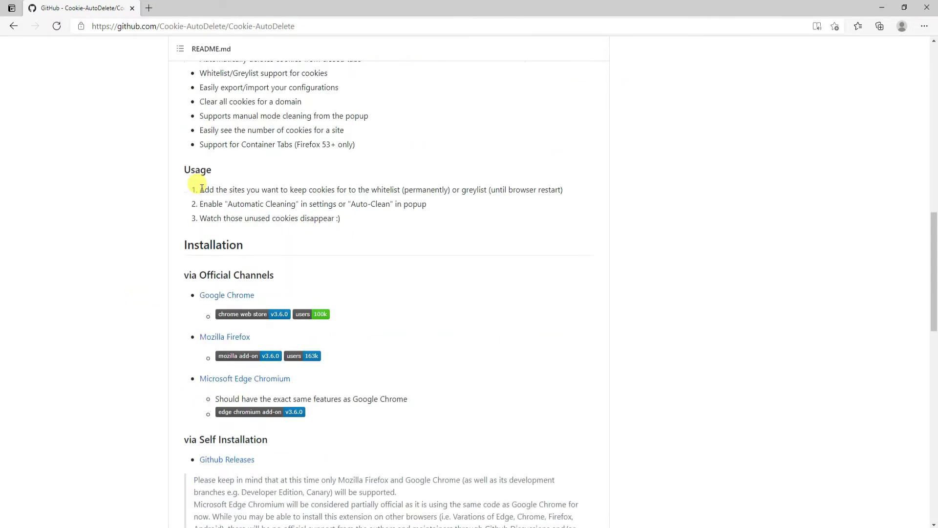
pyautogui.moveTo(200, 189); pyautogui.dragTo(290, 190)
pyautogui.click(236, 203)
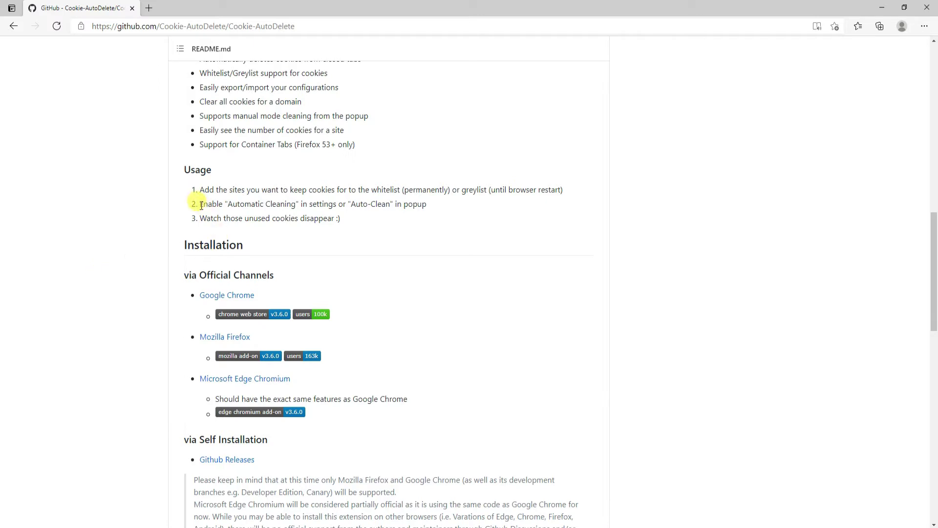
pyautogui.moveTo(198, 204); pyautogui.dragTo(369, 214)
pyautogui.click(382, 218)
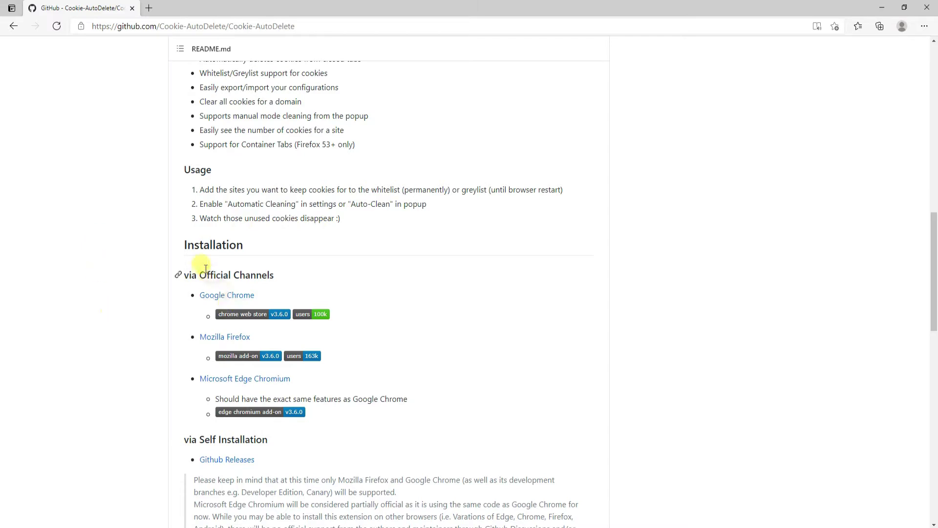
pyautogui.moveTo(187, 245); pyautogui.dragTo(342, 244)
pyautogui.click(342, 245)
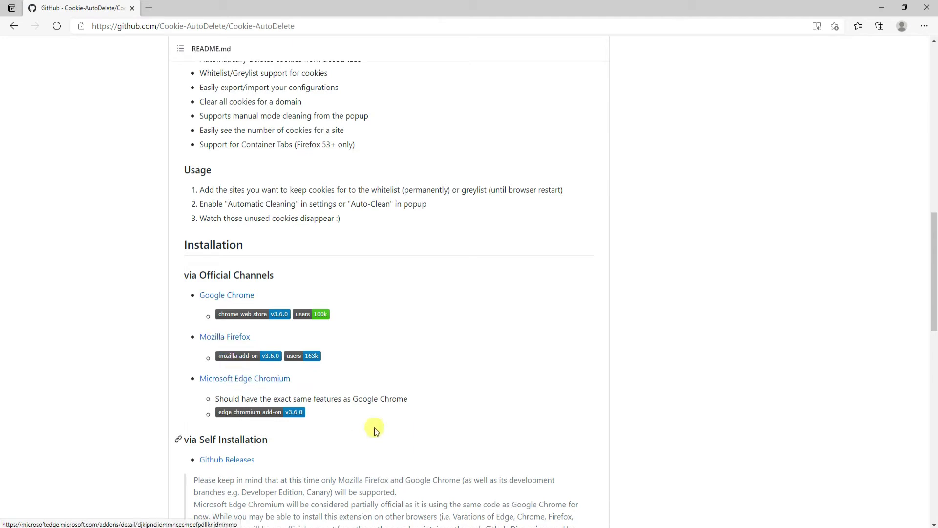
# Open the Microsoft Edge Chromium add-on page from the README and install the Cookie AutoDelete extension
pyautogui.rightClick(216, 380)
pyautogui.click(216, 380)
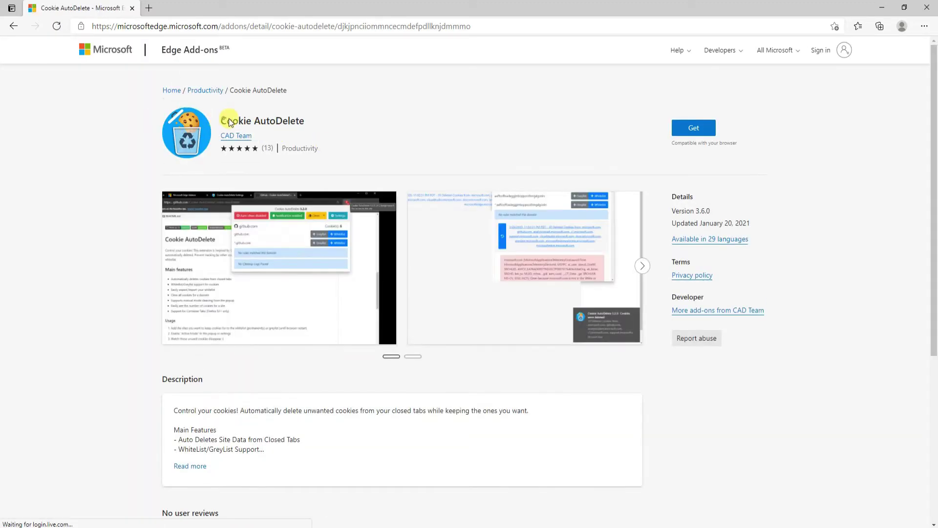
pyautogui.moveTo(222, 121); pyautogui.dragTo(336, 119)
pyautogui.click(339, 116)
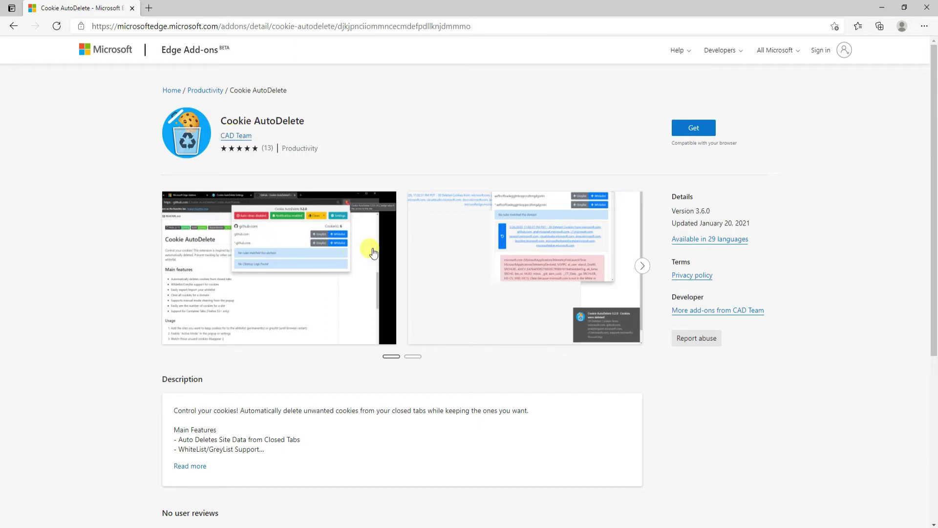
pyautogui.click(699, 128)
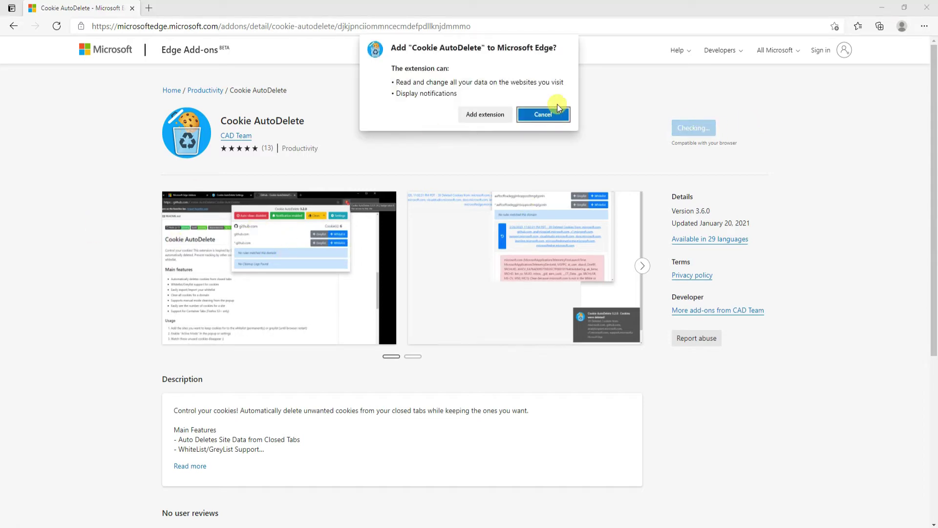
pyautogui.click(559, 108)
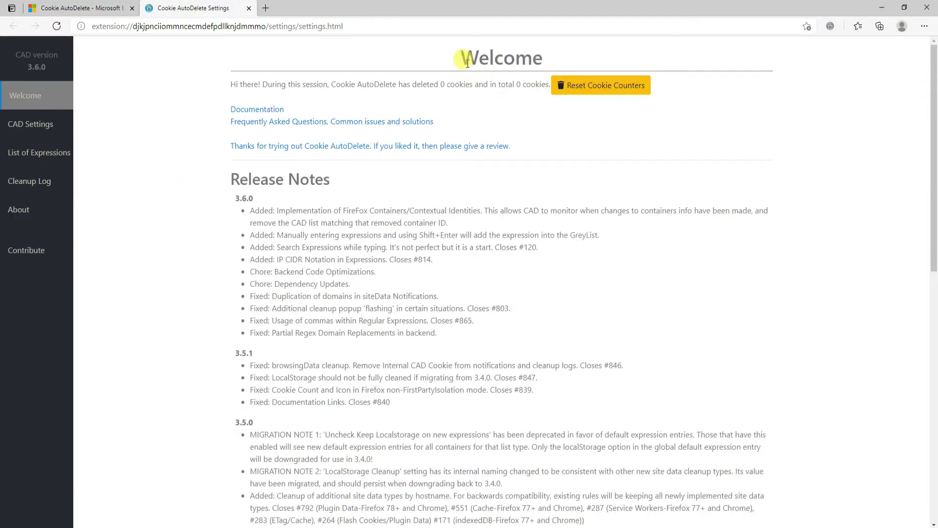
# Read the extension's Welcome page, including the session's cookie summary and the 3.6.0 release notes
pyautogui.moveTo(465, 55); pyautogui.dragTo(728, 92)
pyautogui.click(729, 92)
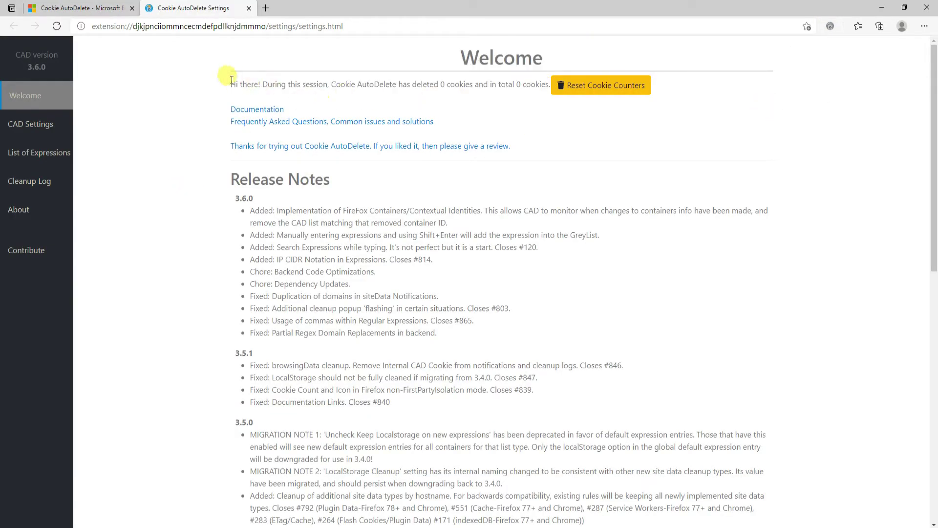
pyautogui.moveTo(233, 83); pyautogui.dragTo(739, 84)
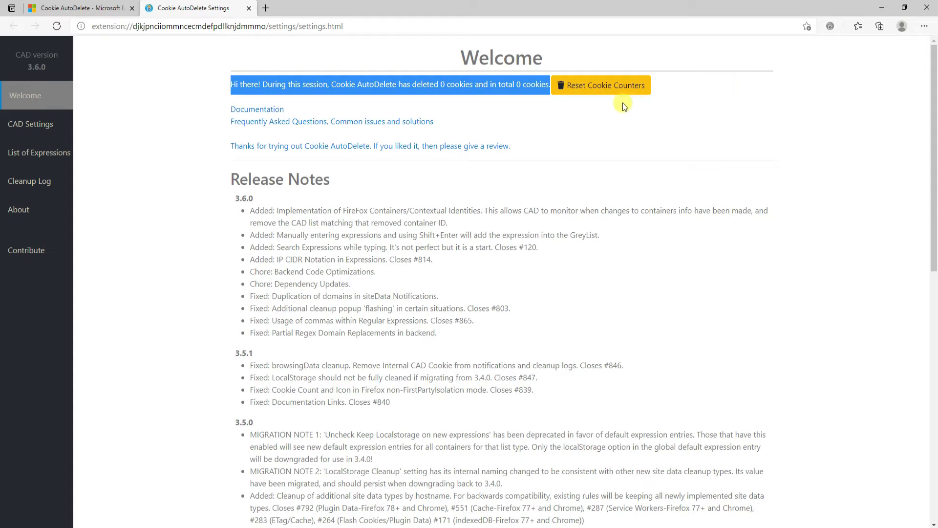
pyautogui.click(142, 220)
pyautogui.moveTo(233, 176); pyautogui.dragTo(693, 327)
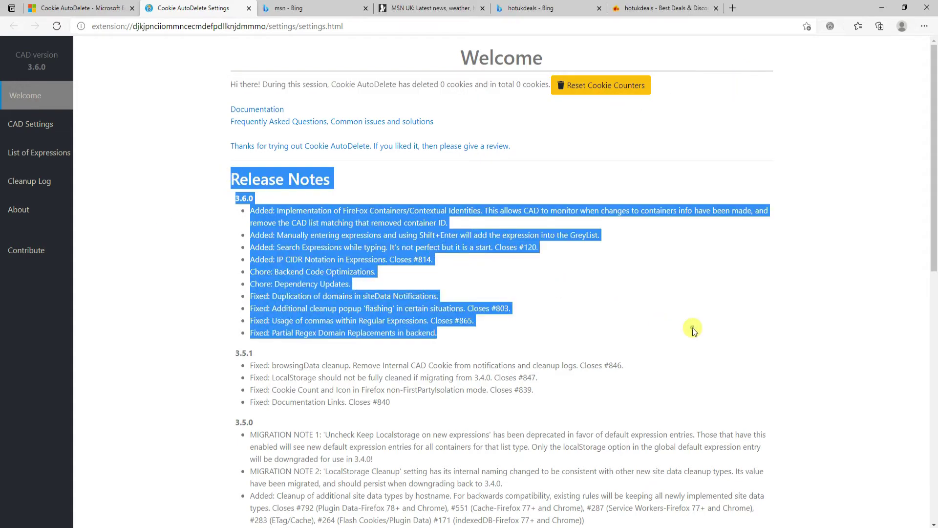
# Open CAD Settings and review the Automatic Cleaning Options, including the delay before automatic cleaning
pyautogui.click(31, 123)
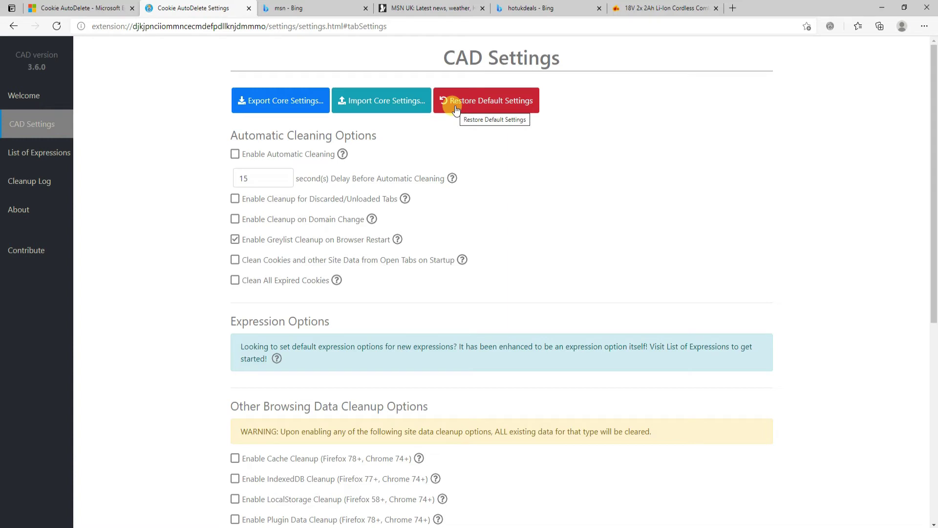
pyautogui.moveTo(240, 134); pyautogui.dragTo(416, 156)
pyautogui.click(193, 161)
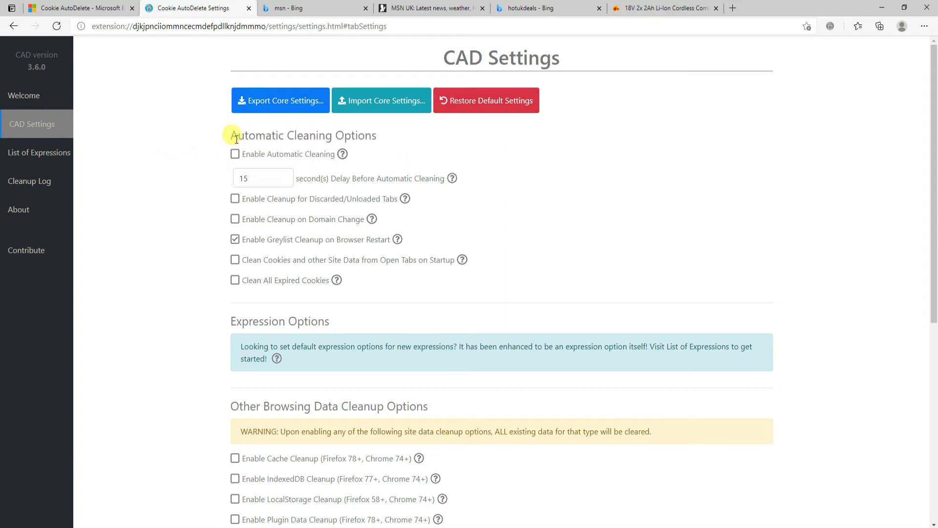
pyautogui.moveTo(235, 133); pyautogui.dragTo(425, 152)
pyautogui.click(425, 151)
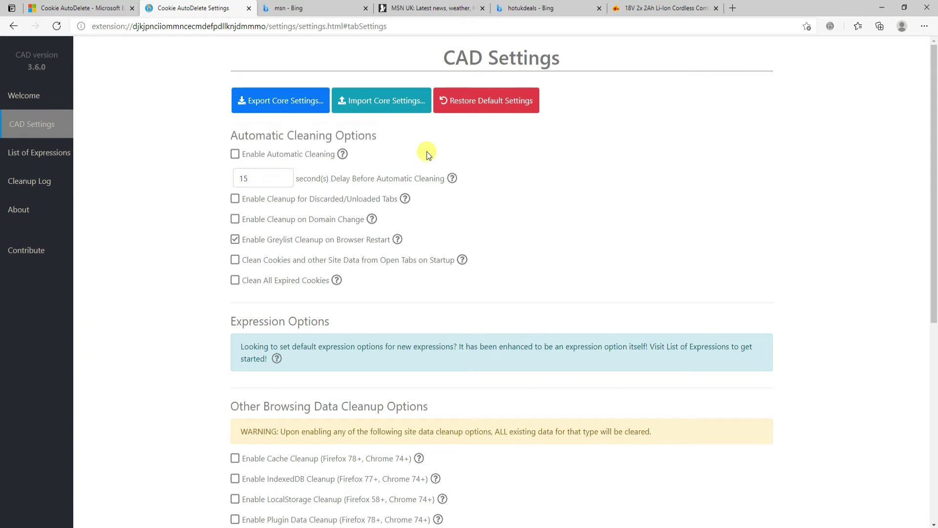
pyautogui.click(249, 179)
pyautogui.click(147, 201)
# Check the documentation for Enable Cleanup for Discarded/Unloaded Tabs and close it again
pyautogui.moveTo(240, 204); pyautogui.dragTo(363, 206)
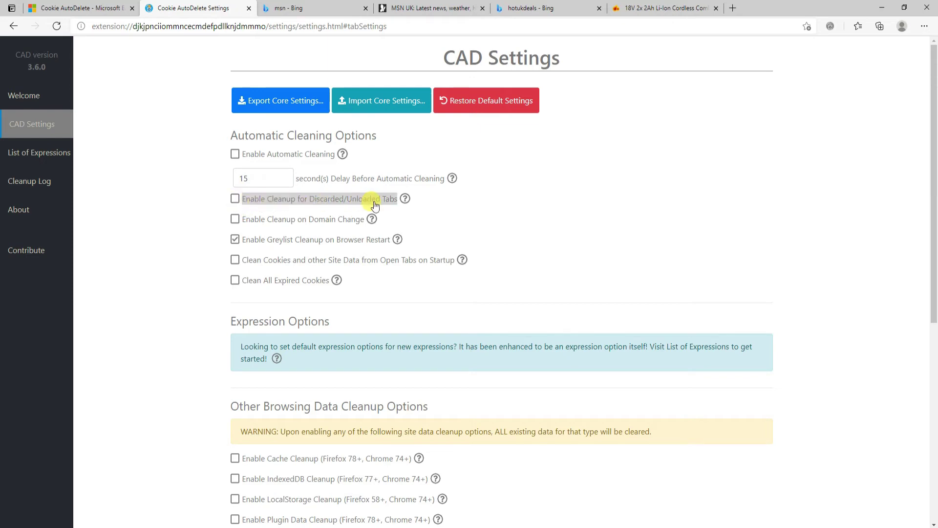
pyautogui.click(404, 199)
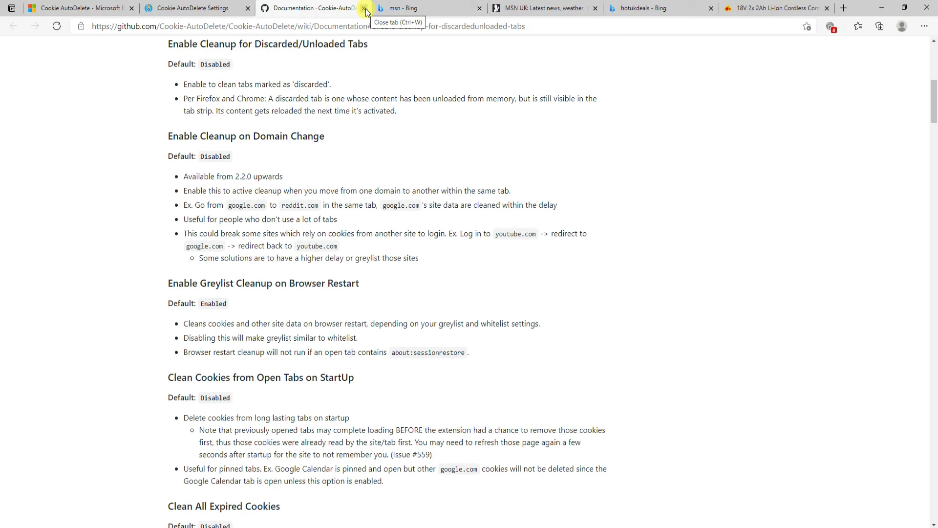
pyautogui.hotkey('ctrl', 'w')
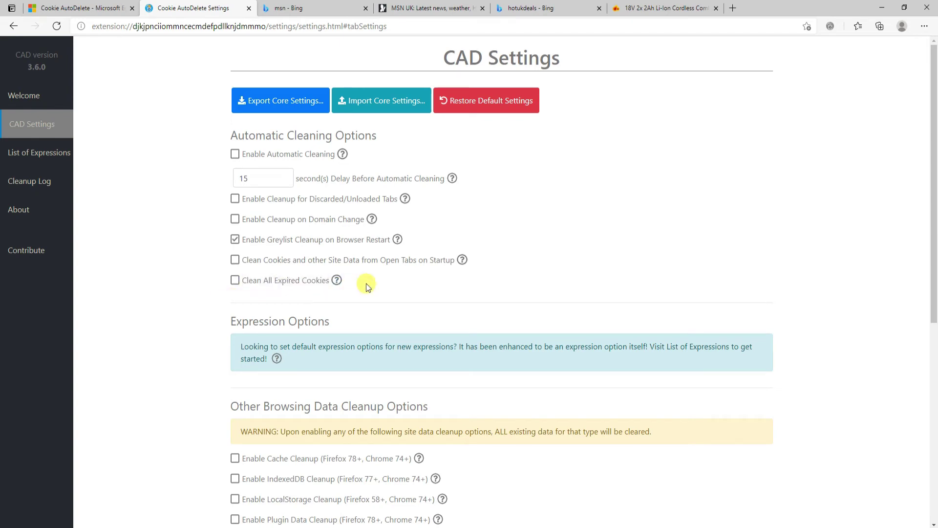
# Review the Other Browsing Data Cleanup Options and the Extension Options in CAD Settings
pyautogui.scroll(-7, 218, 217)
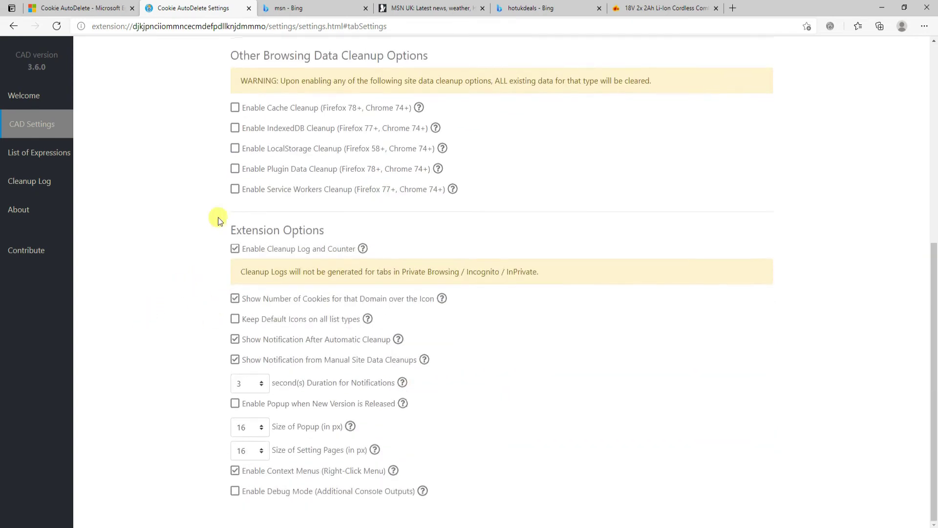
pyautogui.moveTo(267, 54); pyautogui.dragTo(377, 54)
pyautogui.click(377, 53)
pyautogui.moveTo(236, 228); pyautogui.dragTo(336, 226)
pyautogui.click(281, 385)
pyautogui.tripleClick(292, 421)
pyautogui.tripleClick(222, 472)
pyautogui.click(215, 462)
pyautogui.scroll(7, 155, 324)
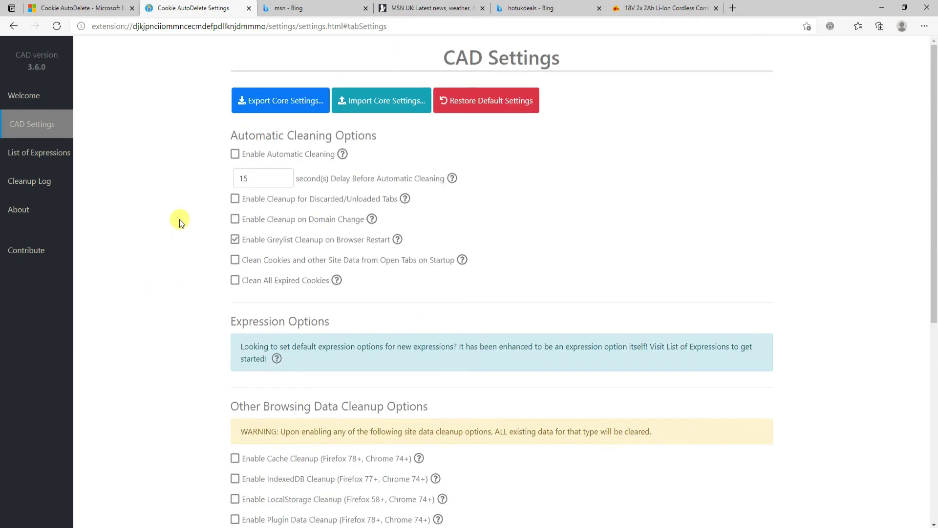
# Open the List of Expressions and export the expressions to a JSON file
pyautogui.click(30, 163)
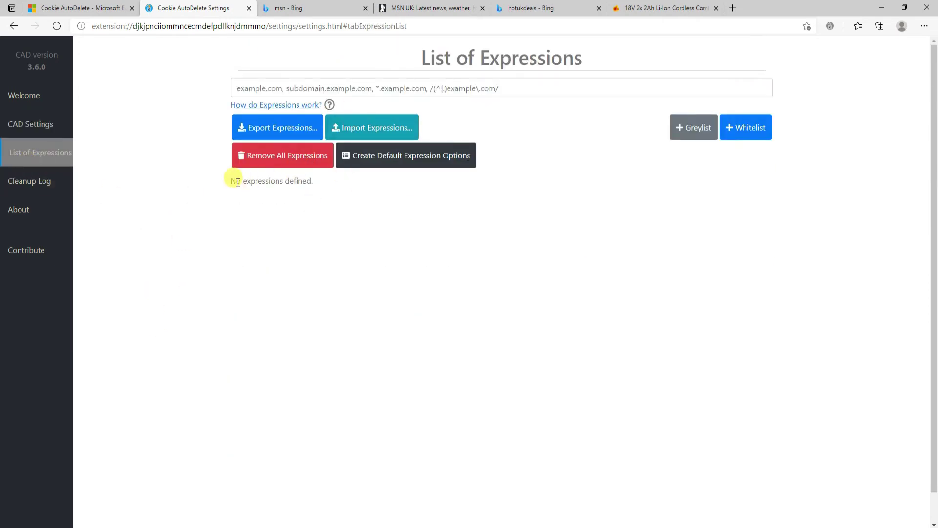
pyautogui.moveTo(234, 182); pyautogui.dragTo(322, 182)
pyautogui.click(326, 184)
pyautogui.click(308, 128)
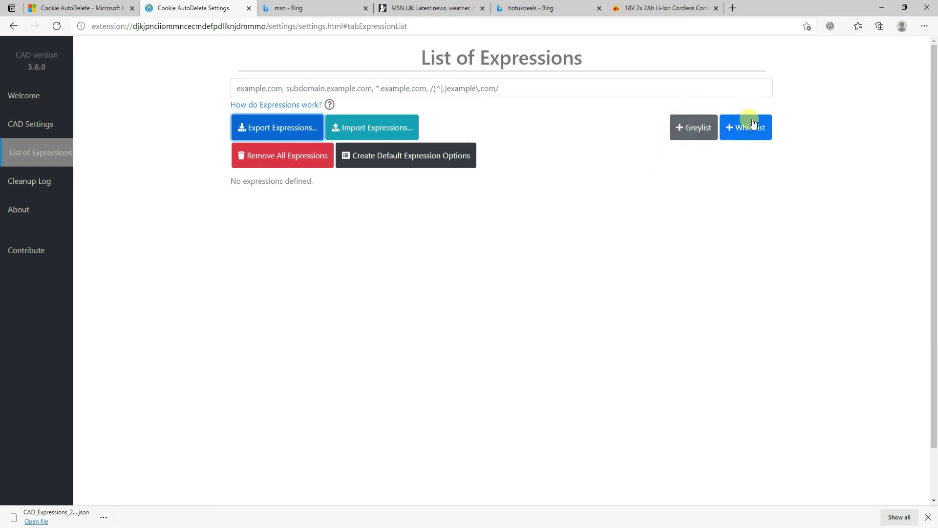
# Copy the URL of the hotukdeals cordless drill deal page and add it to the whitelist in the List of Expressions
pyautogui.click(344, 84)
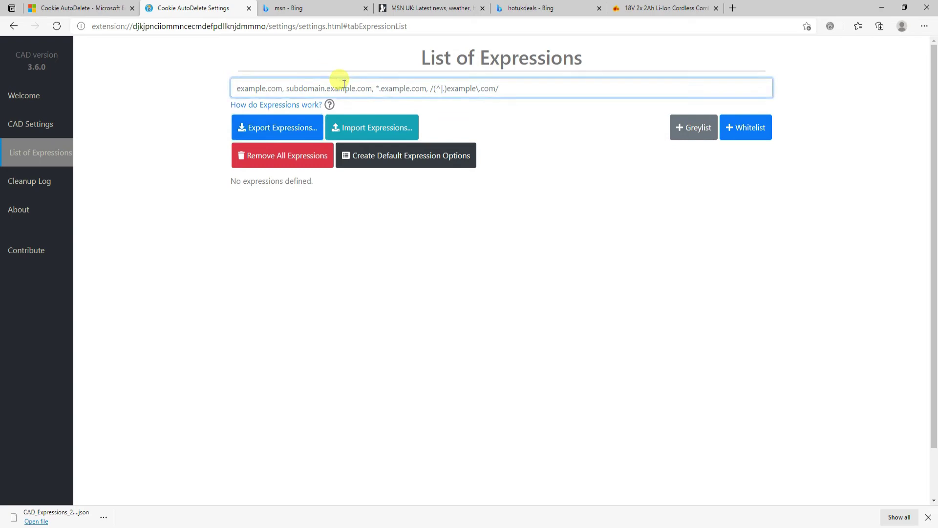
pyautogui.click(660, 8)
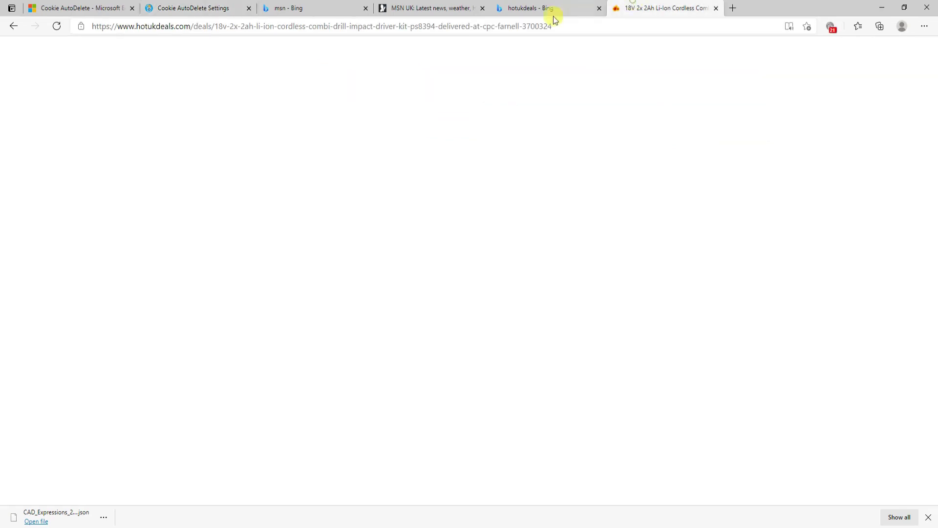
pyautogui.click(541, 25)
pyautogui.hotkey('ctrl', 'c')
pyautogui.click(224, 6)
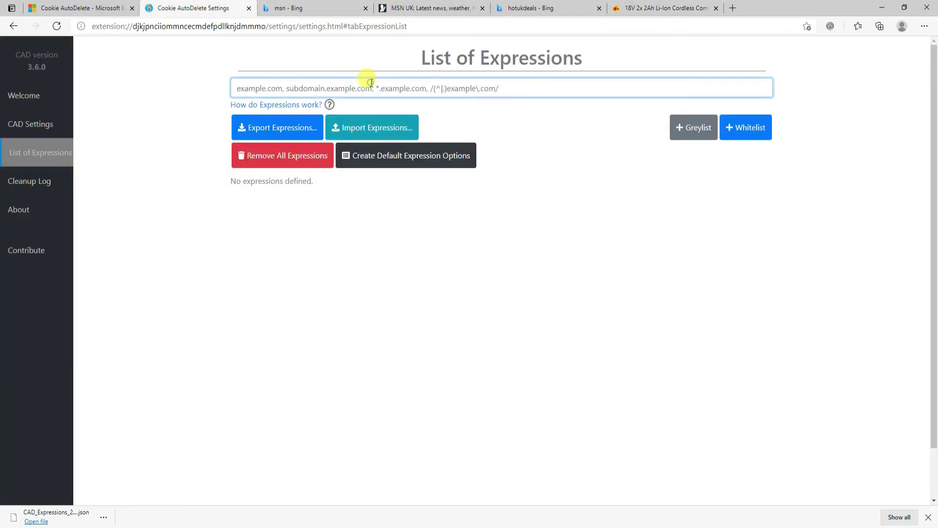
pyautogui.hotkey('ctrl', 'v')
pyautogui.click(745, 128)
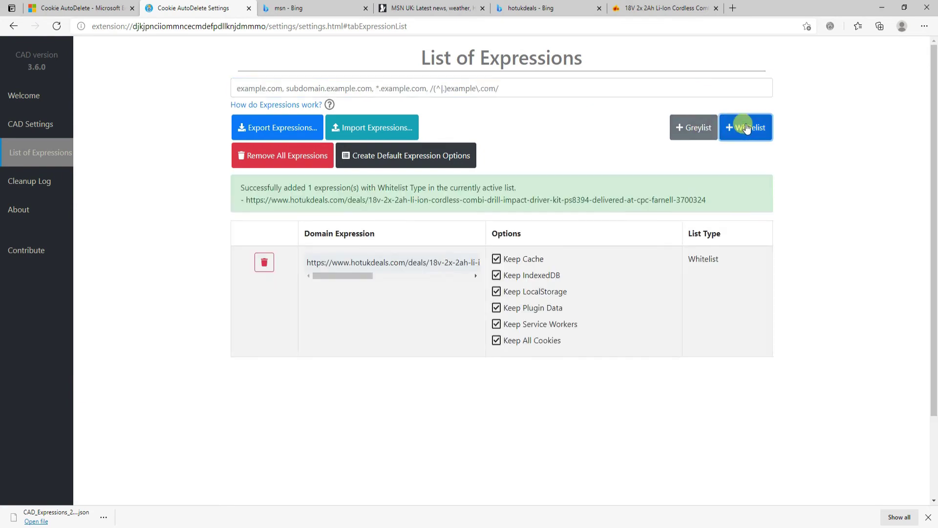
# Start removing all expressions, cancel it, and delete only the whitelisted hotukdeals expression
pyautogui.moveTo(425, 336)
pyautogui.click(695, 136)
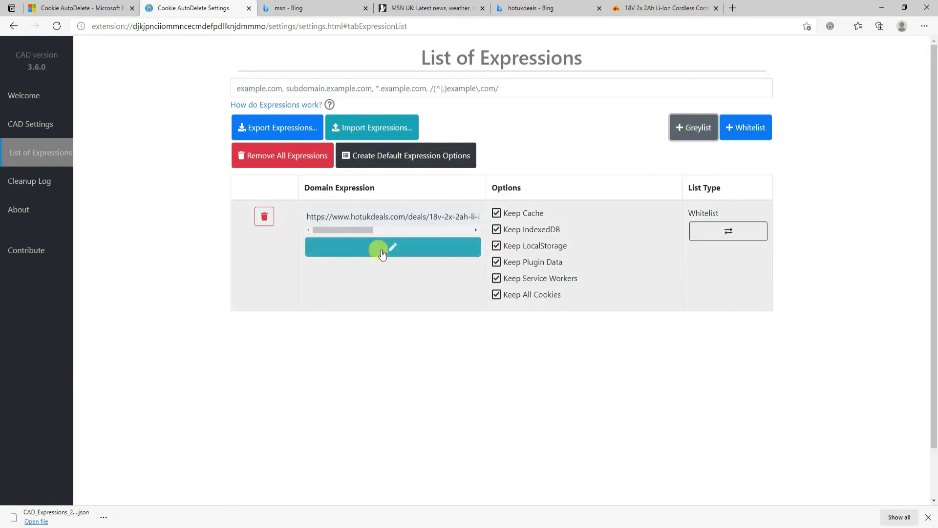
pyautogui.click(744, 130)
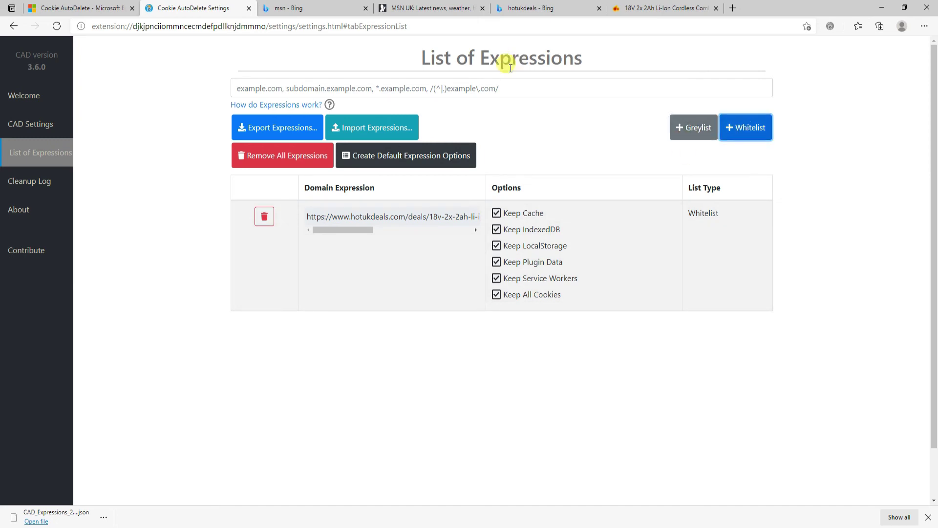
pyautogui.click(320, 154)
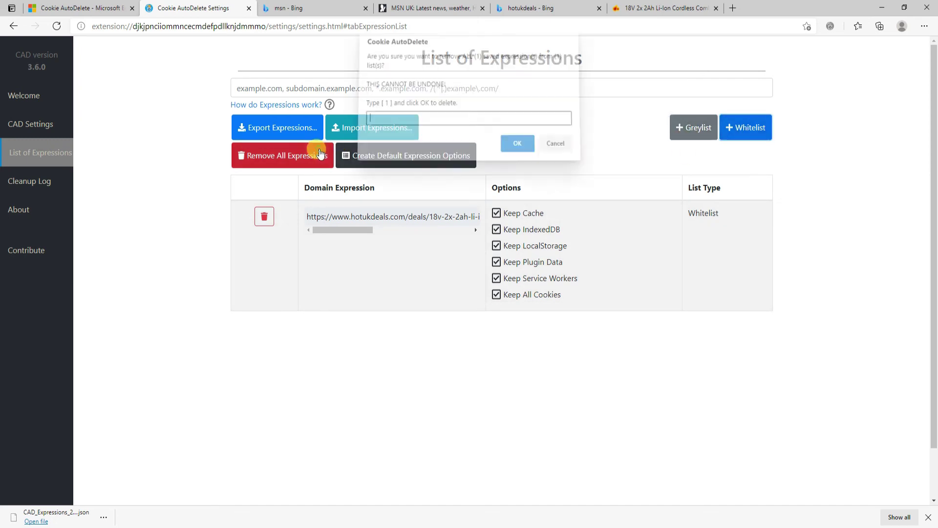
pyautogui.click(552, 147)
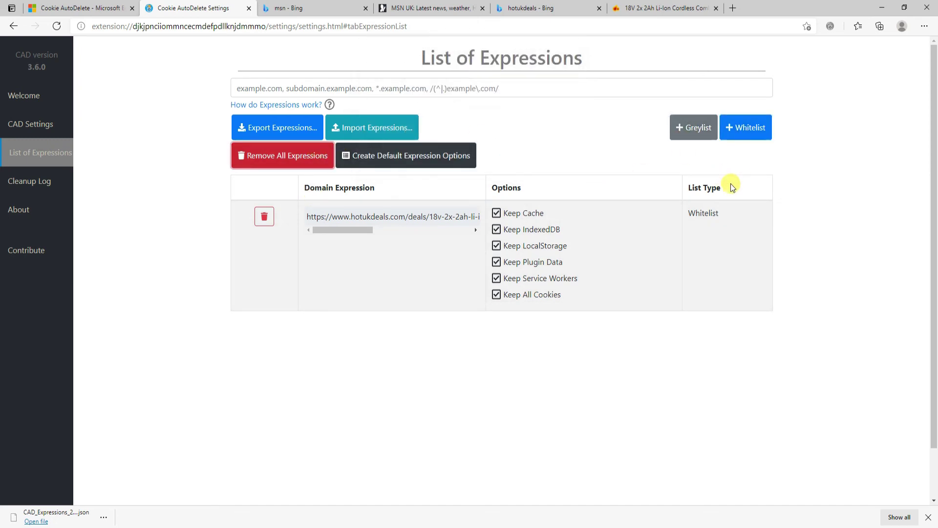
pyautogui.click(264, 218)
# Add the copied hotukdeals deal URL to the whitelist again and delete the new entry
pyautogui.click(449, 88)
pyautogui.write('https://www.hotukdeals.com/deals/18v-2x-2ah-li-ion-cordless-combi-drill-impact-driver-kit-ps8394-delivered-at-cpc-farnell-3700324')
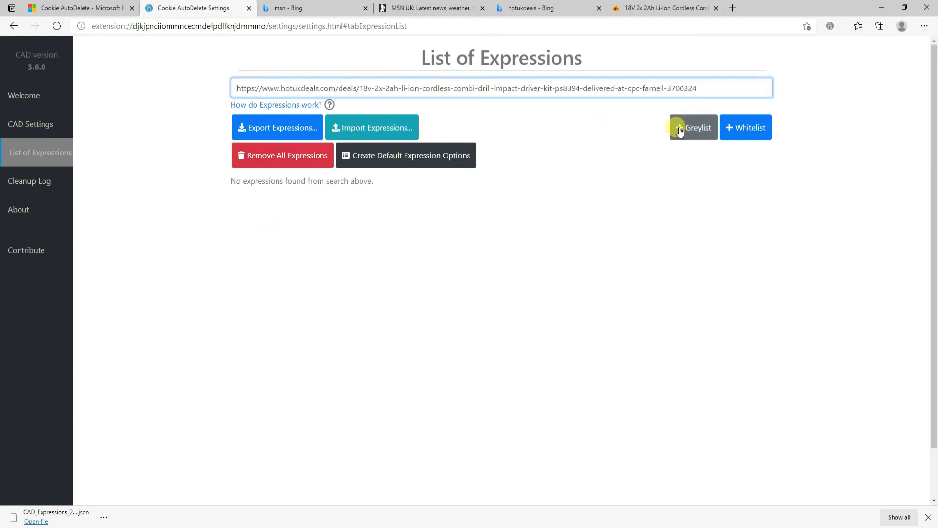
pyautogui.click(731, 128)
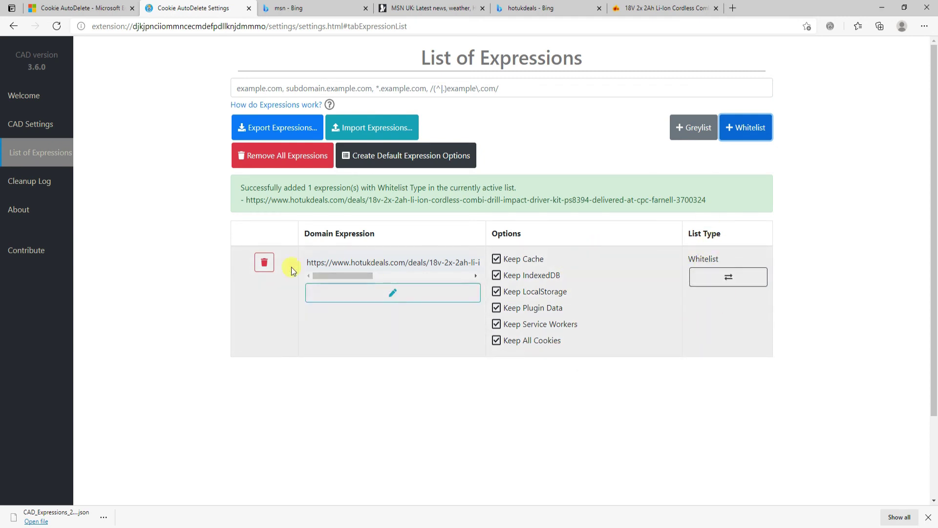
pyautogui.click(264, 262)
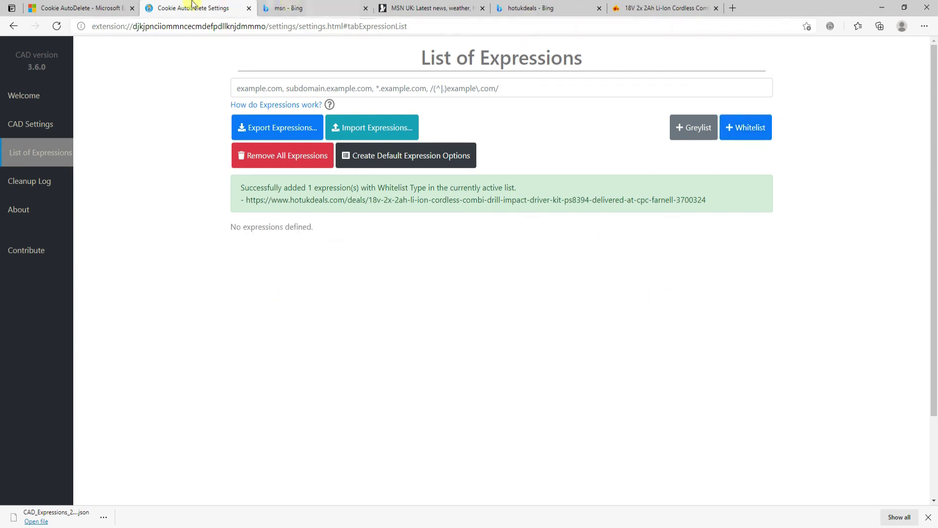
# Open the Cleanup Log and clear the logs
pyautogui.click(16, 191)
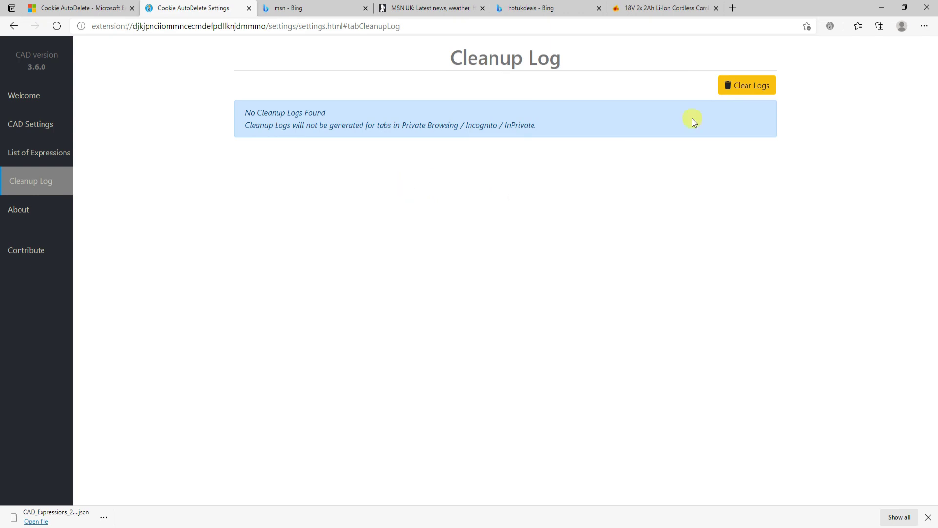
pyautogui.click(758, 87)
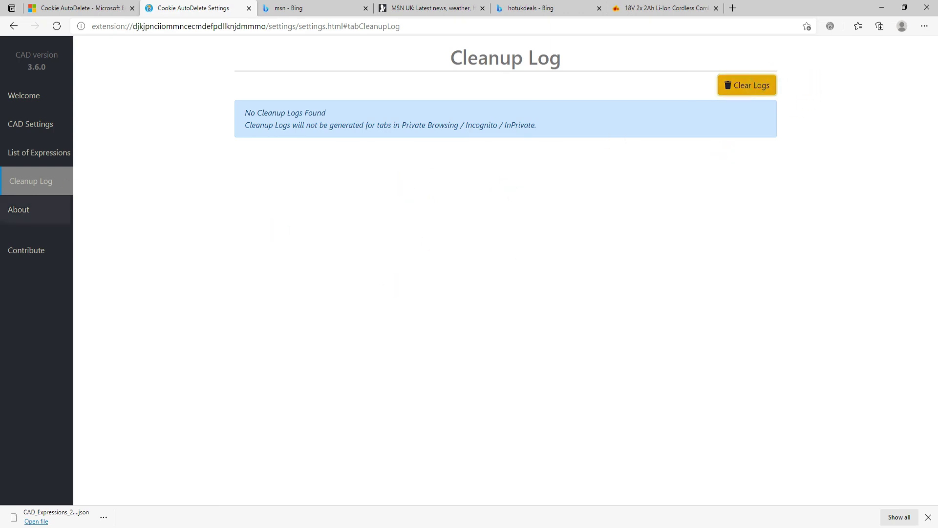
# Open the About page and review the extension's version, documentation links and list of contributors
pyautogui.click(14, 211)
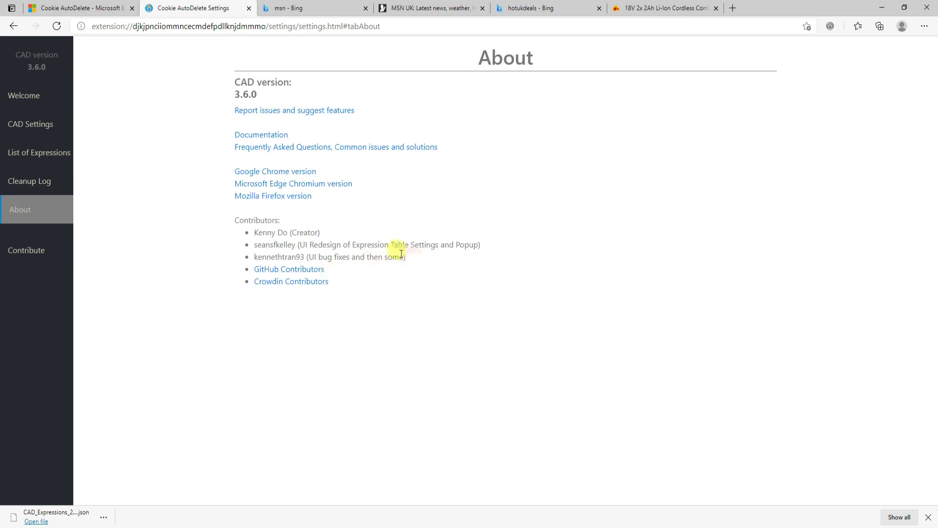
pyautogui.moveTo(403, 255); pyautogui.dragTo(185, 226)
pyautogui.moveTo(237, 214); pyautogui.dragTo(499, 249)
pyautogui.click(500, 249)
pyautogui.moveTo(255, 231); pyautogui.dragTo(429, 246)
pyautogui.click(524, 251)
# Return to the Welcome page with the release notes and dismiss the downloads bar
pyautogui.click(25, 93)
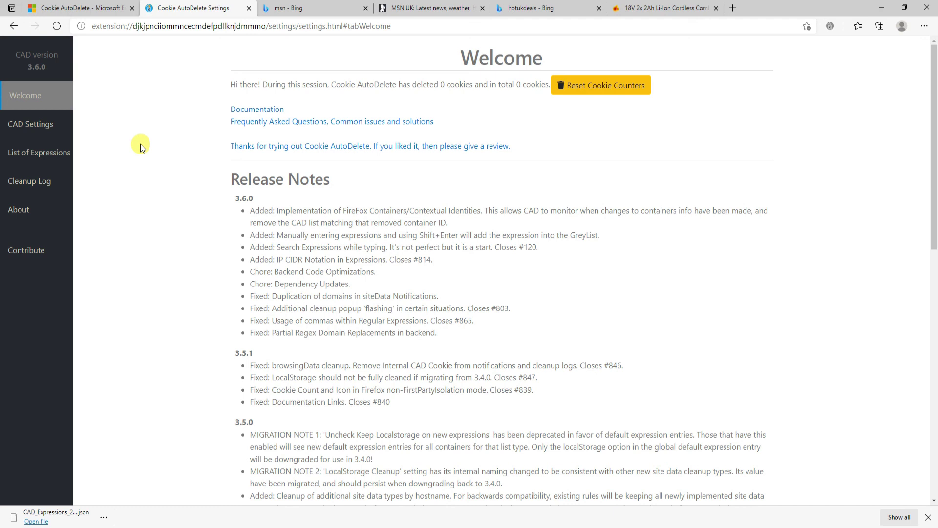
pyautogui.click(928, 517)
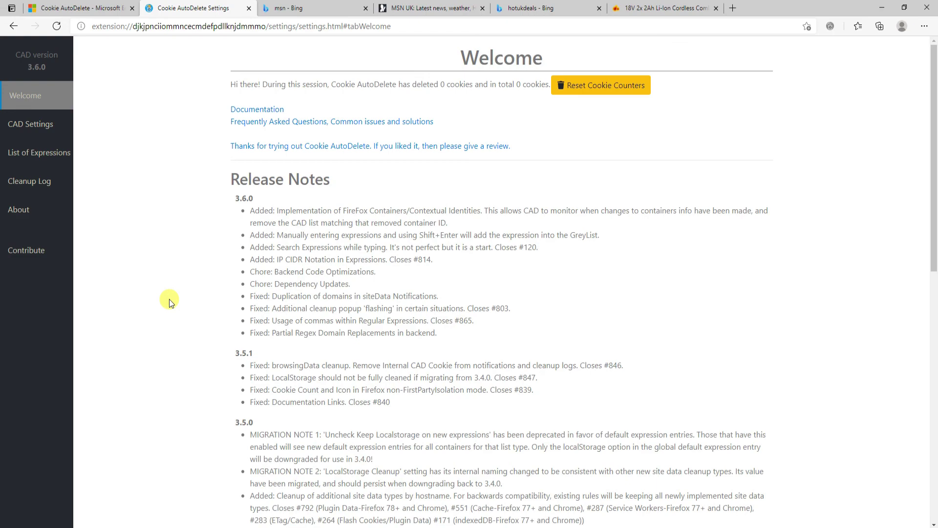